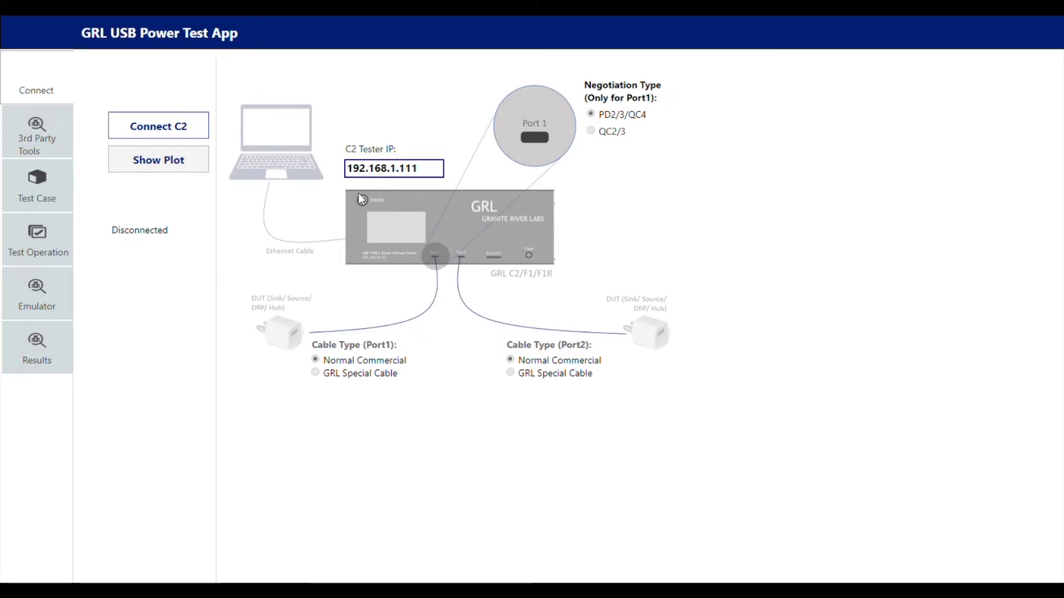
Connect to the C2 tester at 192.168.1.111 so it reports API version 1.3.9.7.
{"action": "double_click", "coordinate": [432, 173]}
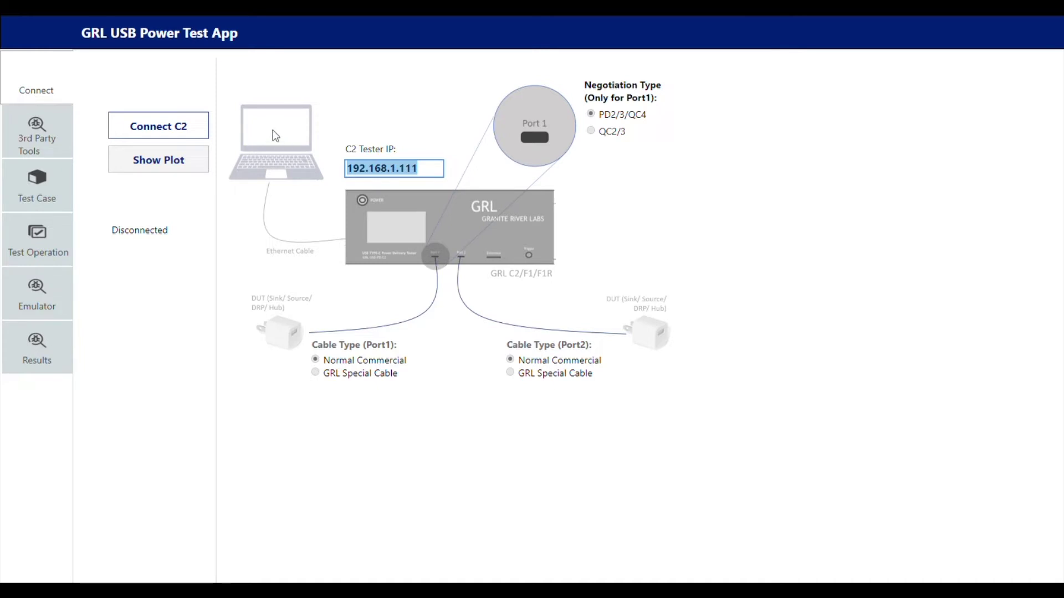
{"action": "left_click", "coordinate": [163, 133]}
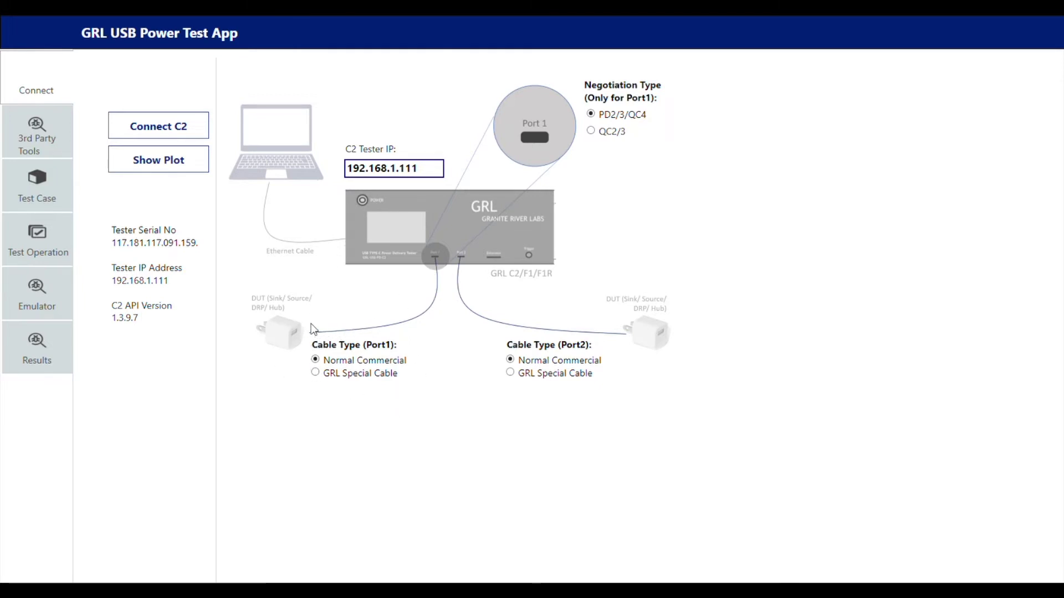
{"action": "left_click", "coordinate": [53, 138]}
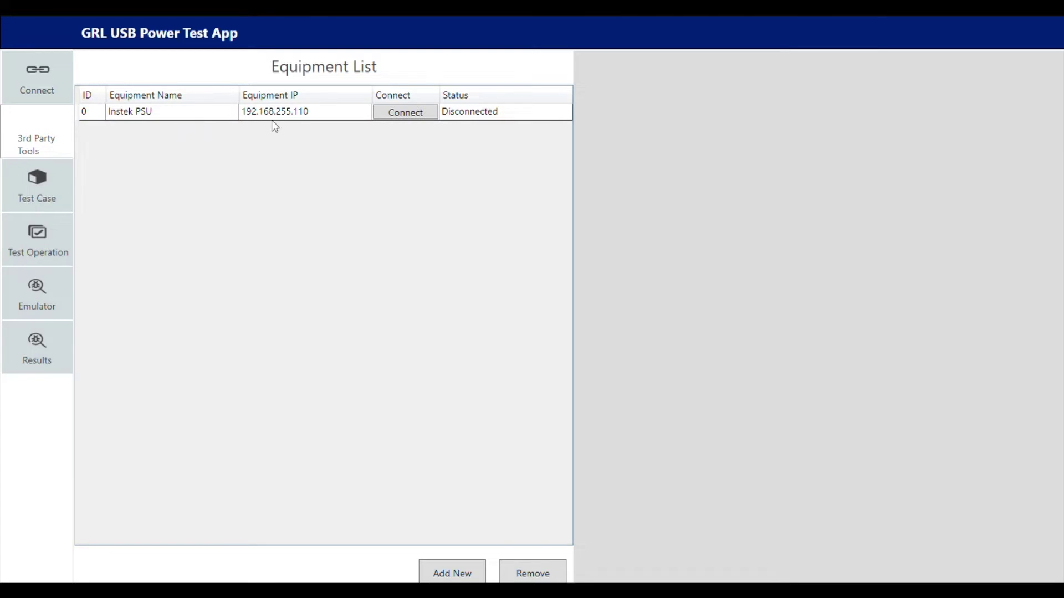
Connect the Instek PSU at IP address 192.168.1.123.
{"action": "left_click", "coordinate": [230, 113]}
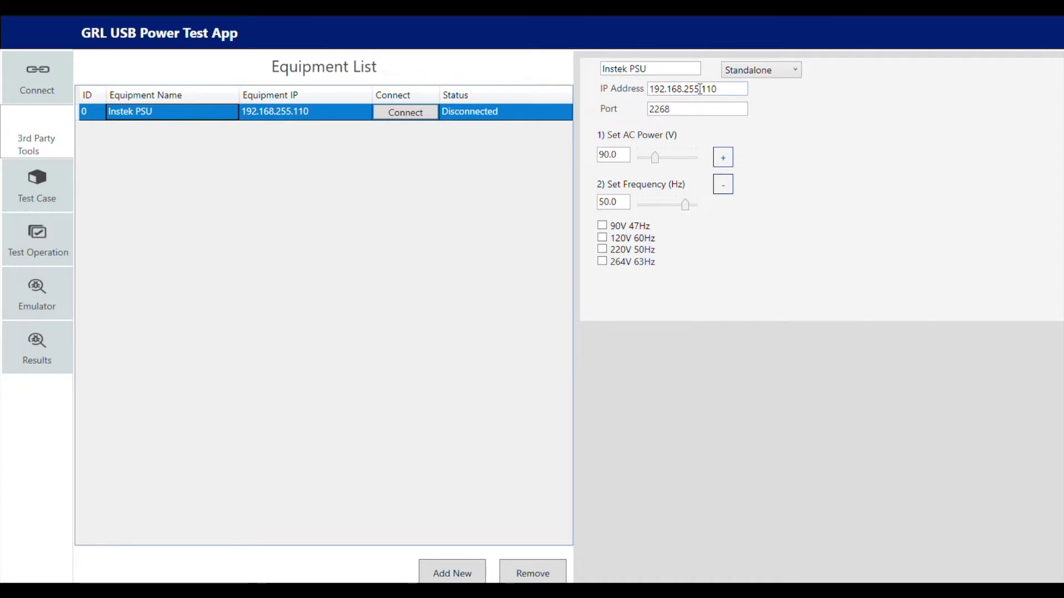
{"action": "left_click_drag", "start_coordinate": [685, 90], "coordinate": [750, 91]}
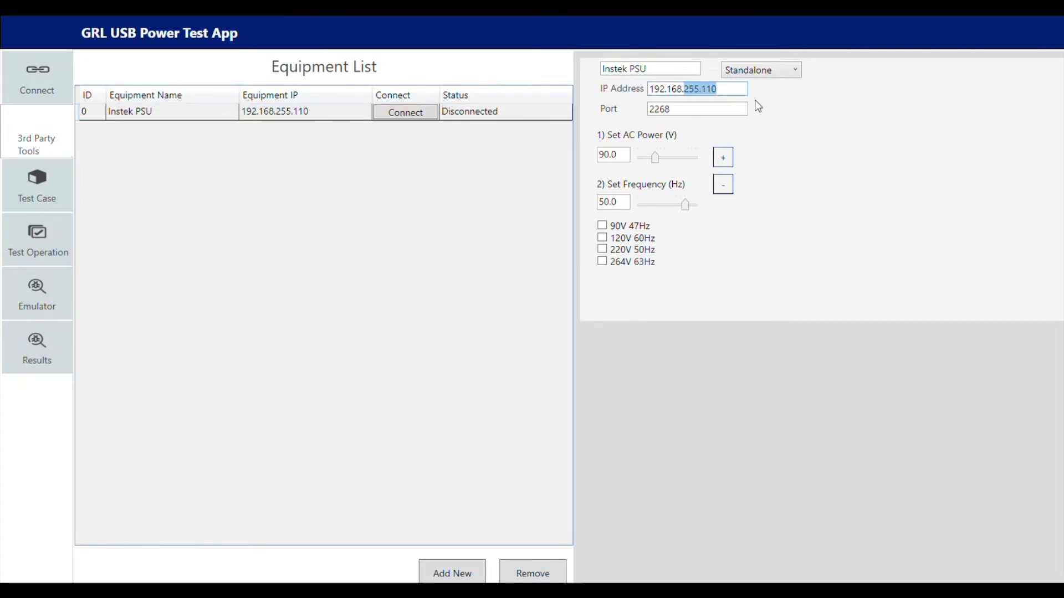
{"action": "type", "text": "1.123"}
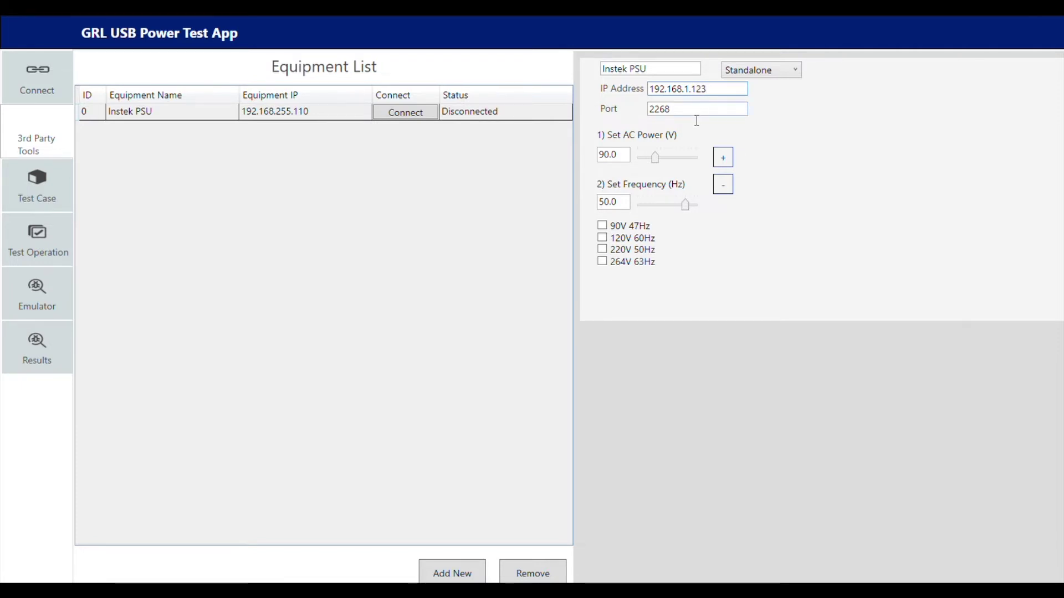
{"action": "left_click", "coordinate": [419, 115]}
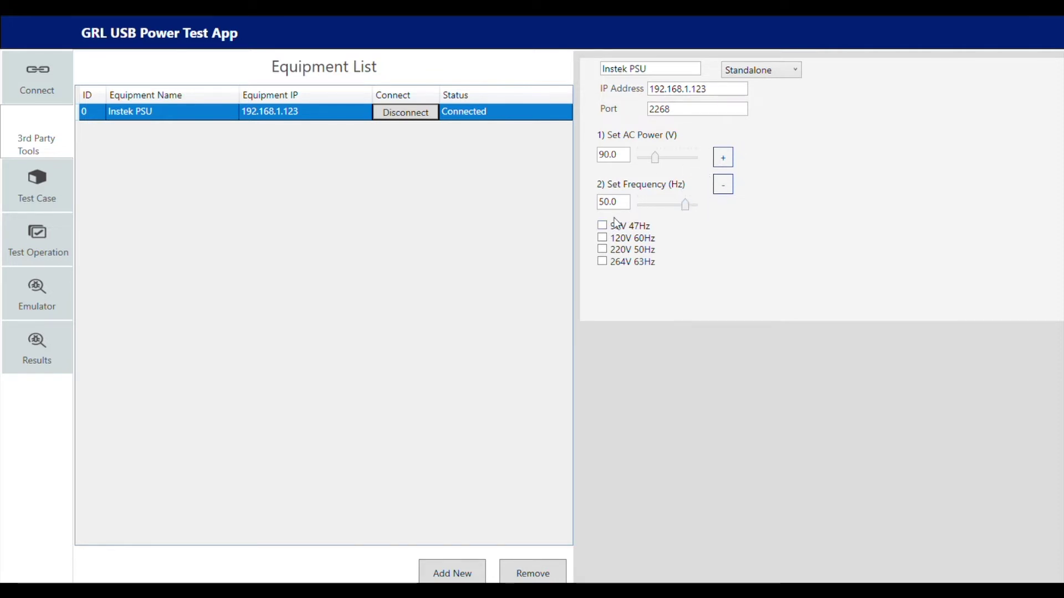
Enable the 90V 47Hz, 120V 60Hz, 220V 50Hz and 264V 63Hz conditions and assign the PSU to Port 1.
{"action": "left_click", "coordinate": [603, 227]}
{"action": "left_click", "coordinate": [604, 239]}
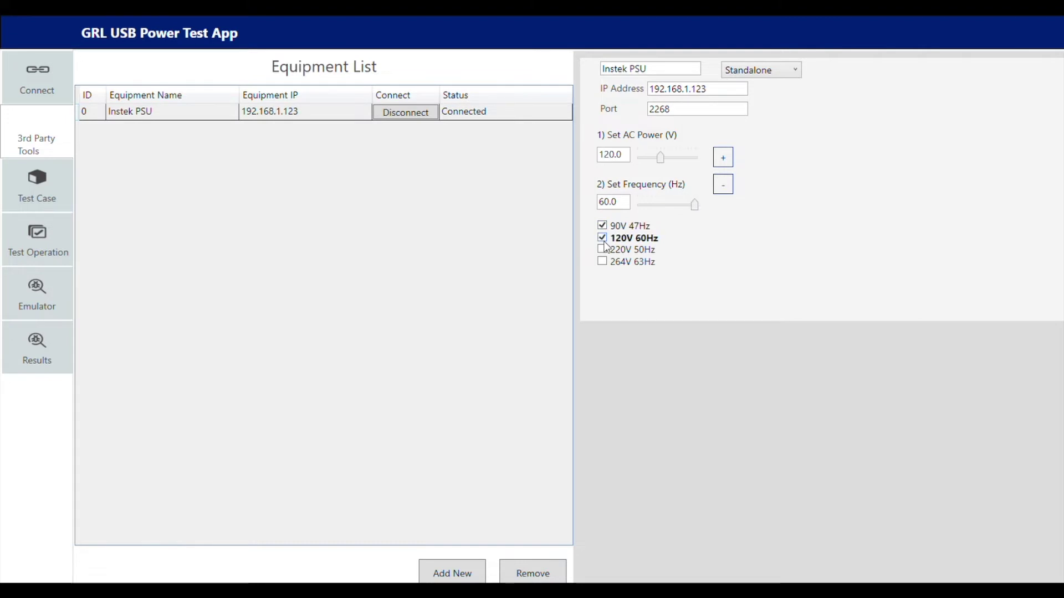
{"action": "left_click", "coordinate": [603, 250]}
{"action": "left_click", "coordinate": [602, 262]}
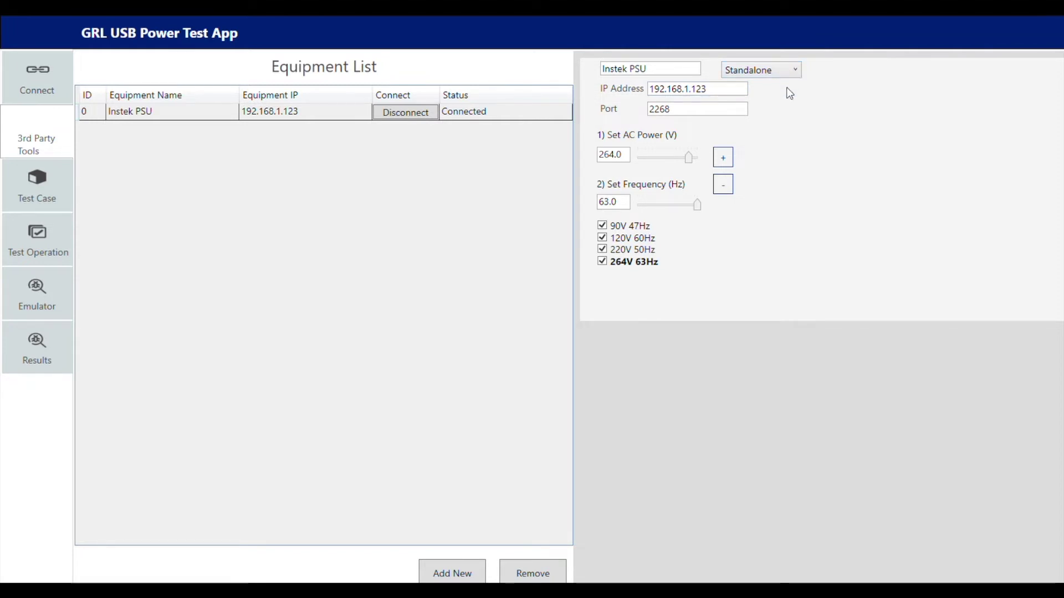
{"action": "key", "text": "Down"}
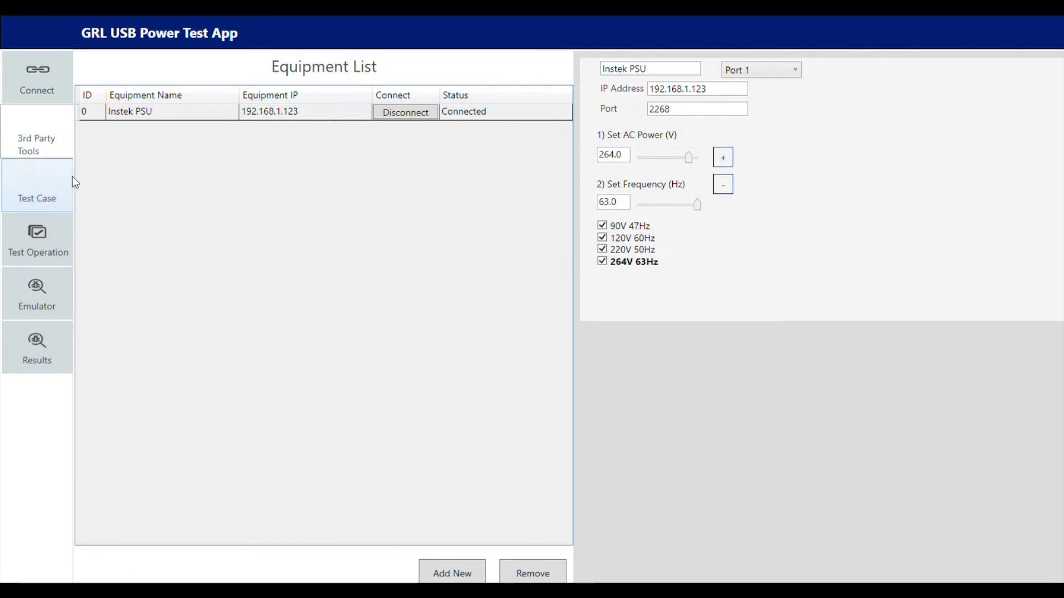
{"action": "left_click", "coordinate": [56, 182]}
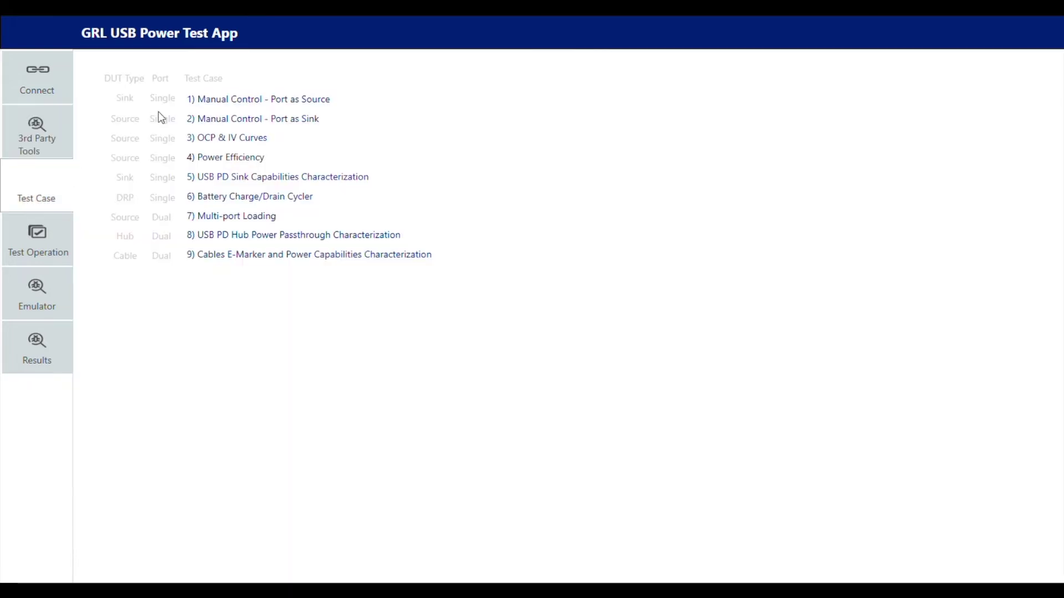
Load the 4) Power Efficiency test case into Test Operation for Ports 1 and 2.
{"action": "left_click", "coordinate": [249, 159]}
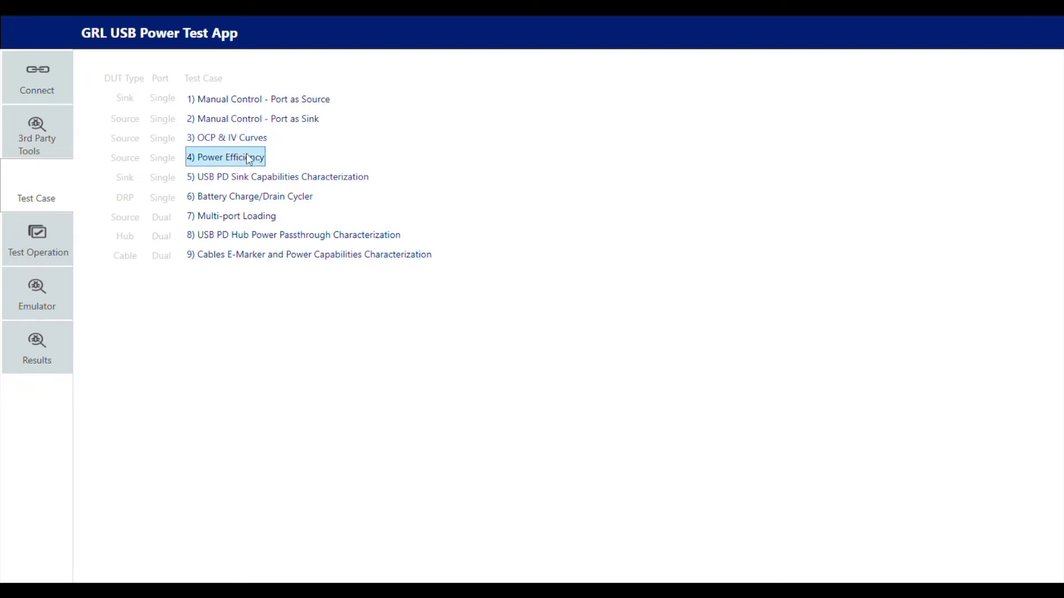
{"action": "double_click", "coordinate": [252, 161]}
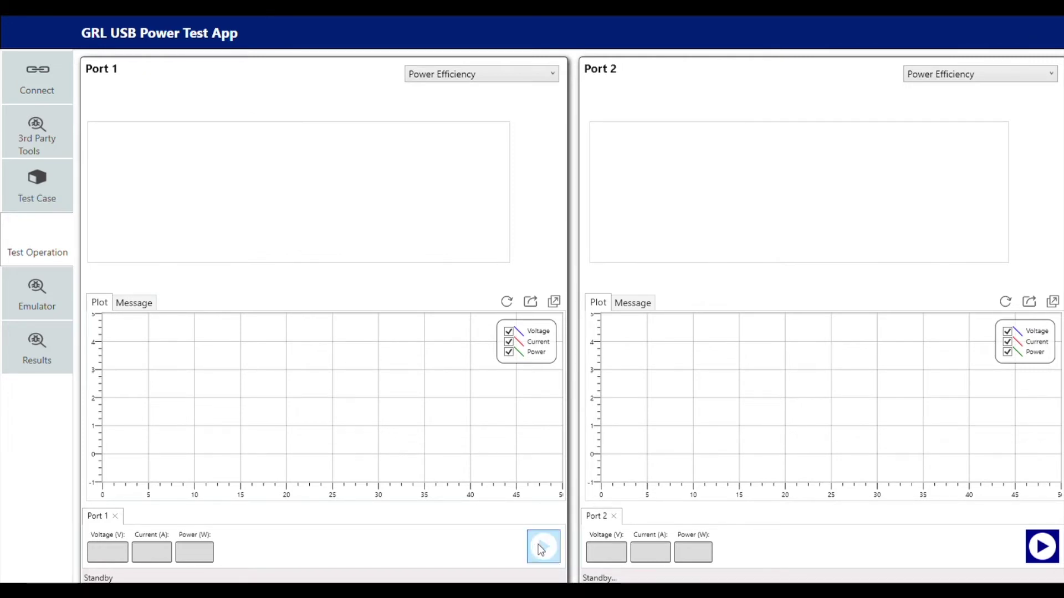
Start the Port 1 Power Efficiency run, stepping through the charger's PDOs.
{"action": "left_click", "coordinate": [541, 548]}
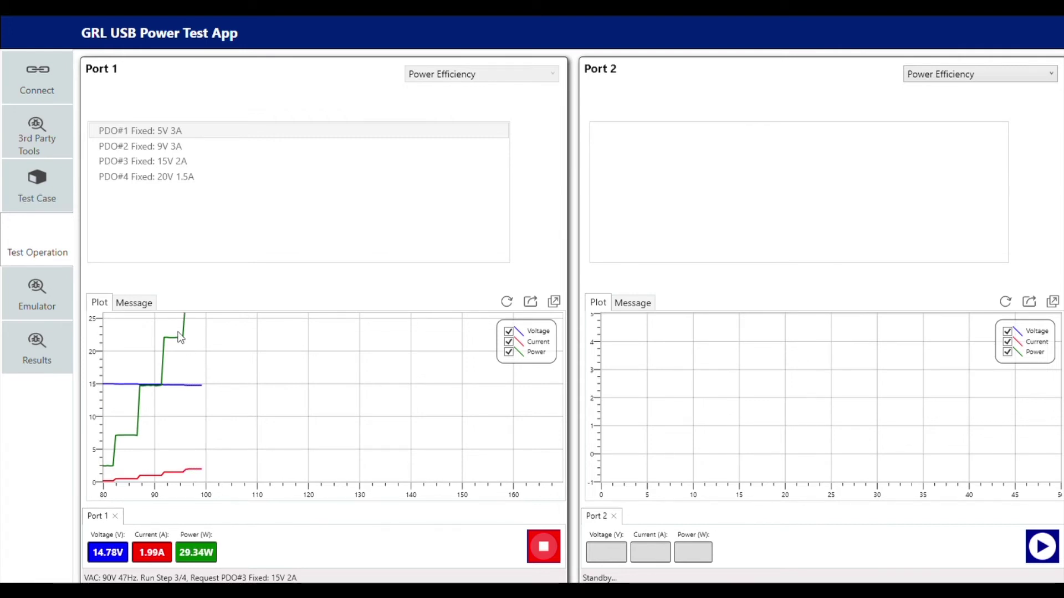
{"action": "left_click", "coordinate": [137, 305]}
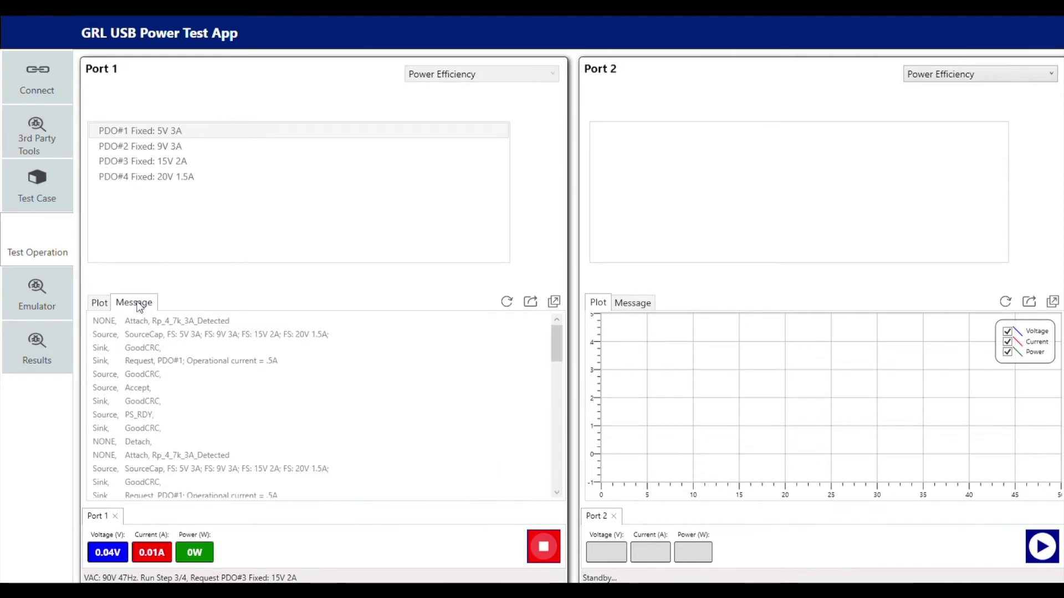
Reset the Port 1 plot to the whole run, hide the power and voltage traces, and wait for completion.
{"action": "left_click", "coordinate": [558, 343]}
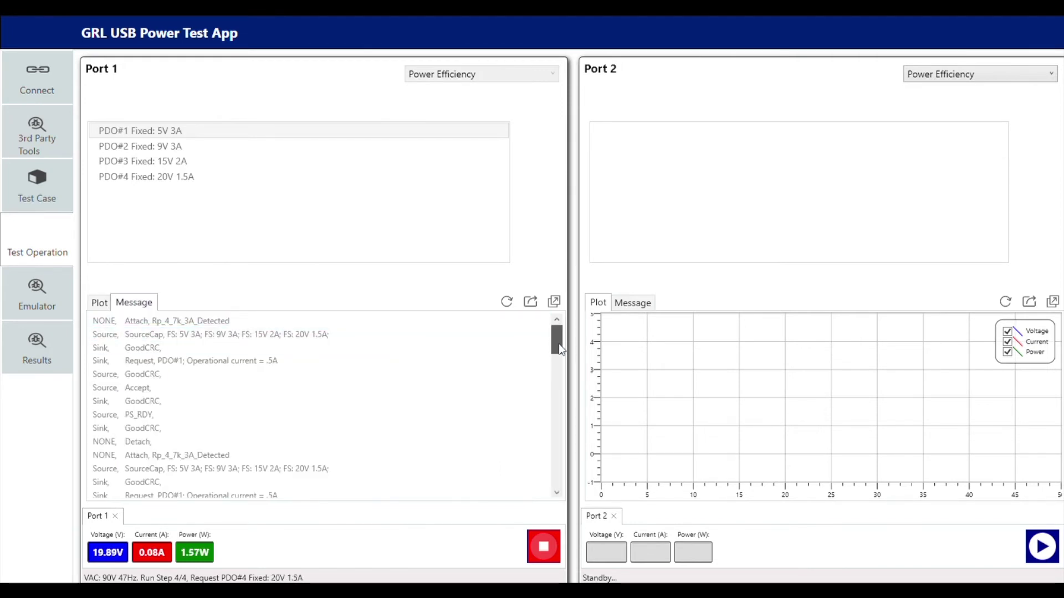
{"action": "left_click_drag", "start_coordinate": [559, 343], "coordinate": [551, 393]}
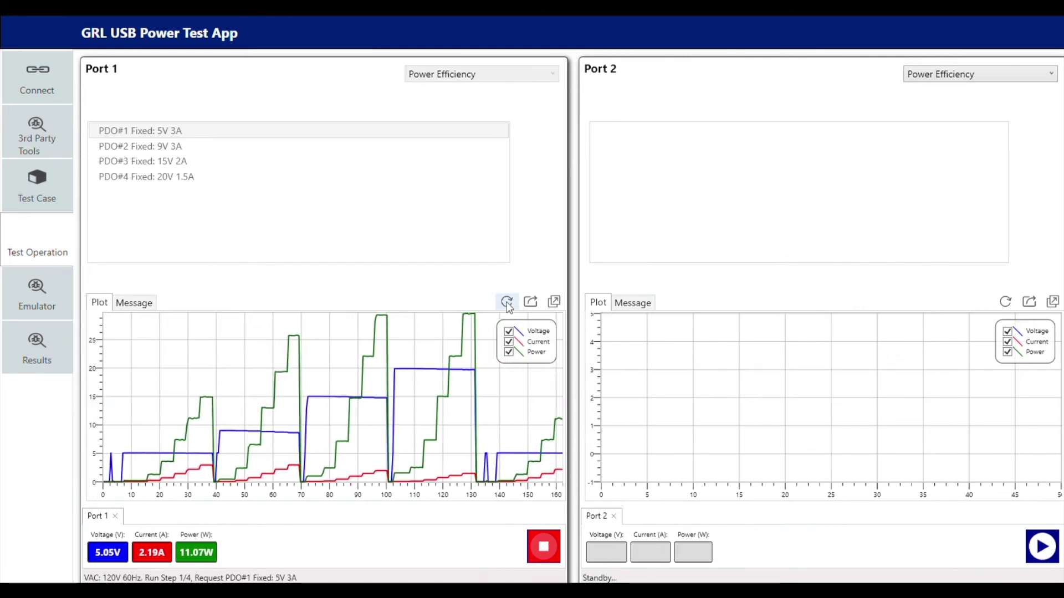
{"action": "left_click", "coordinate": [507, 301]}
{"action": "left_click", "coordinate": [508, 352]}
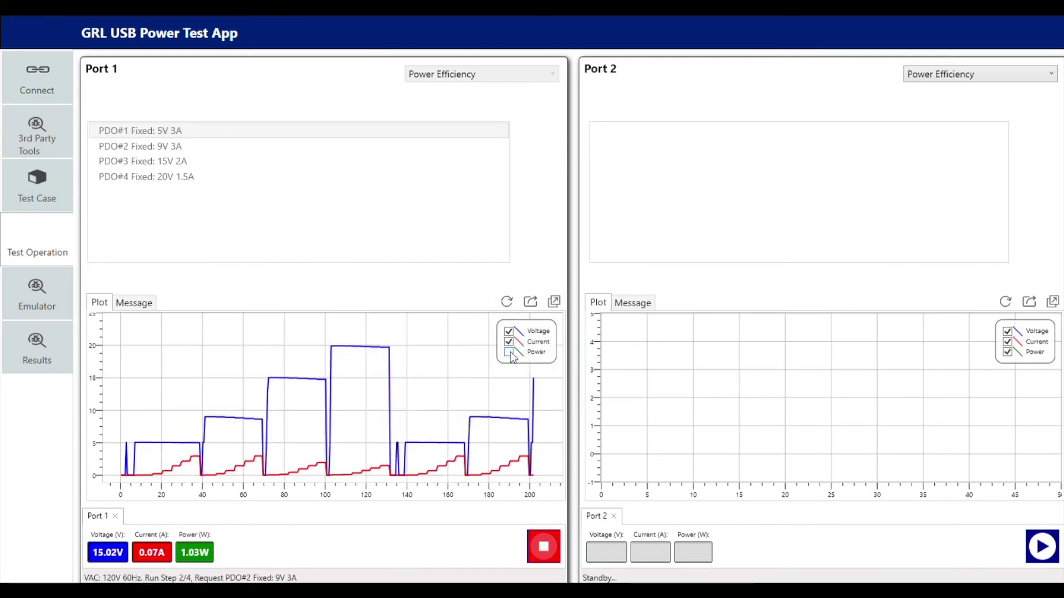
{"action": "left_click", "coordinate": [508, 331]}
{"action": "scroll", "coordinate": [413, 387], "scroll_direction": "up", "scroll_amount": 5}
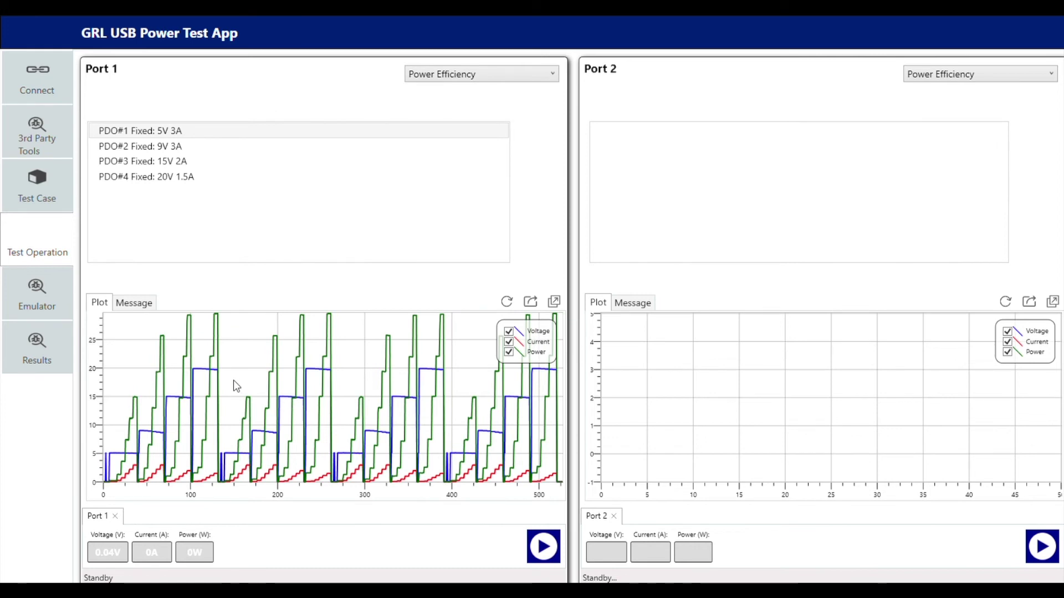
{"action": "left_click", "coordinate": [60, 344]}
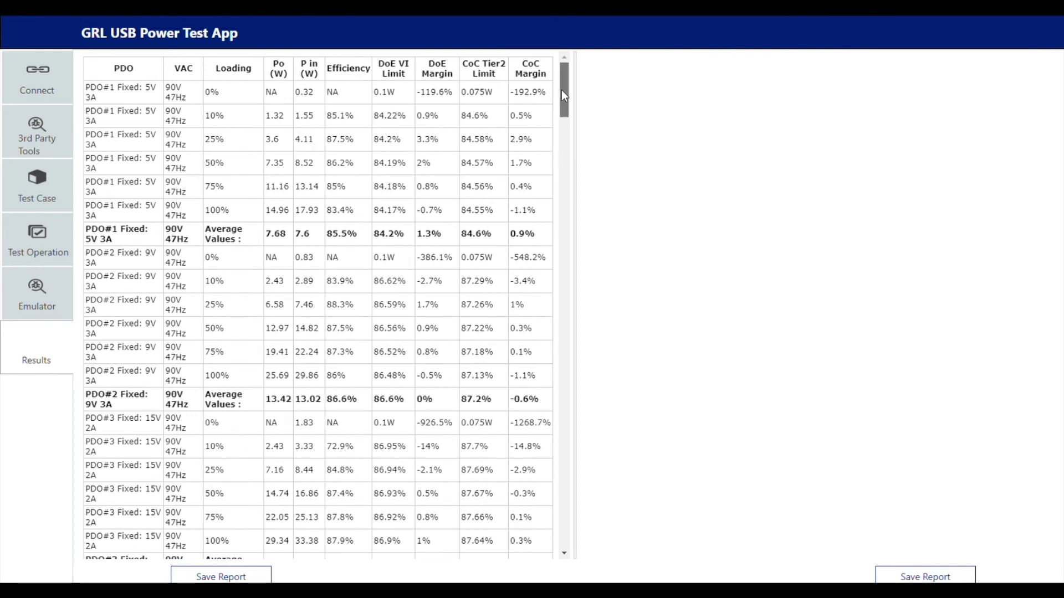
Scroll through the efficiency table and per-PDO curves for all four AC conditions to the kWh Power Consumption chart.
{"action": "left_click_drag", "start_coordinate": [561, 89], "coordinate": [556, 368]}
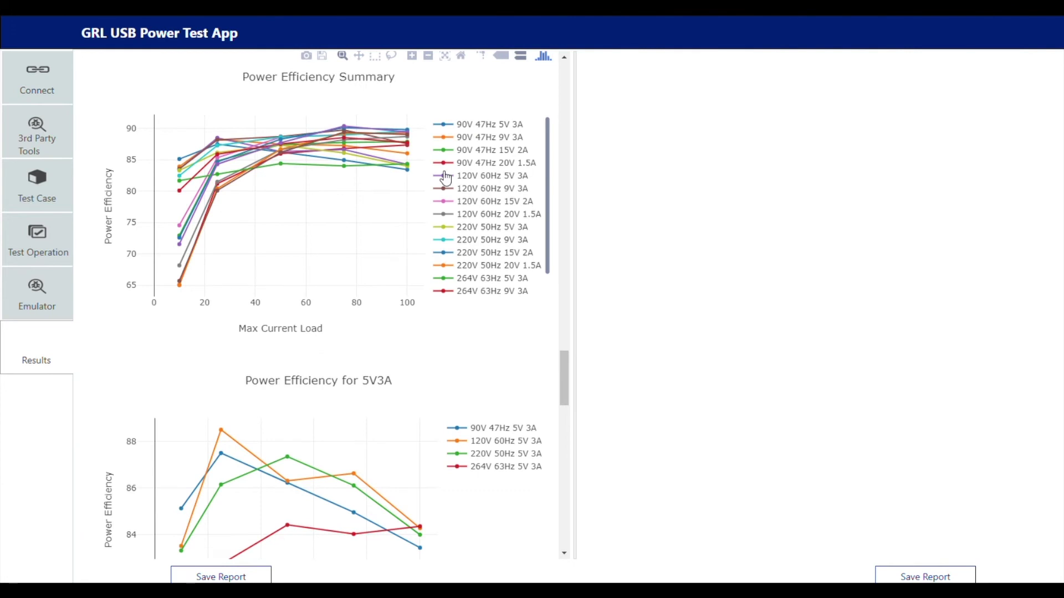
{"action": "scroll", "coordinate": [446, 177], "scroll_direction": "up", "scroll_amount": 1}
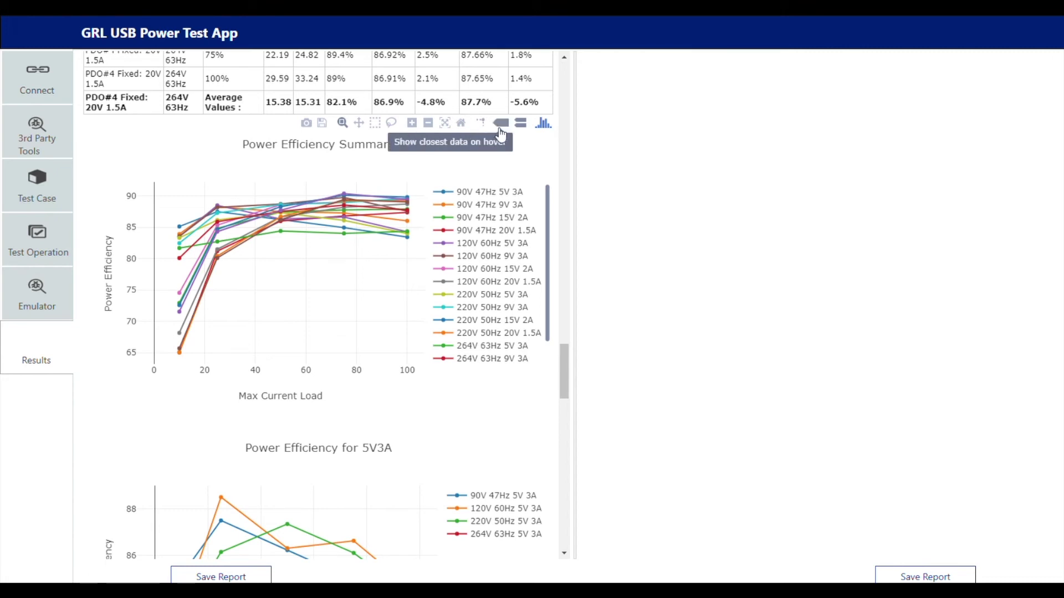
{"action": "mouse_move", "coordinate": [405, 259]}
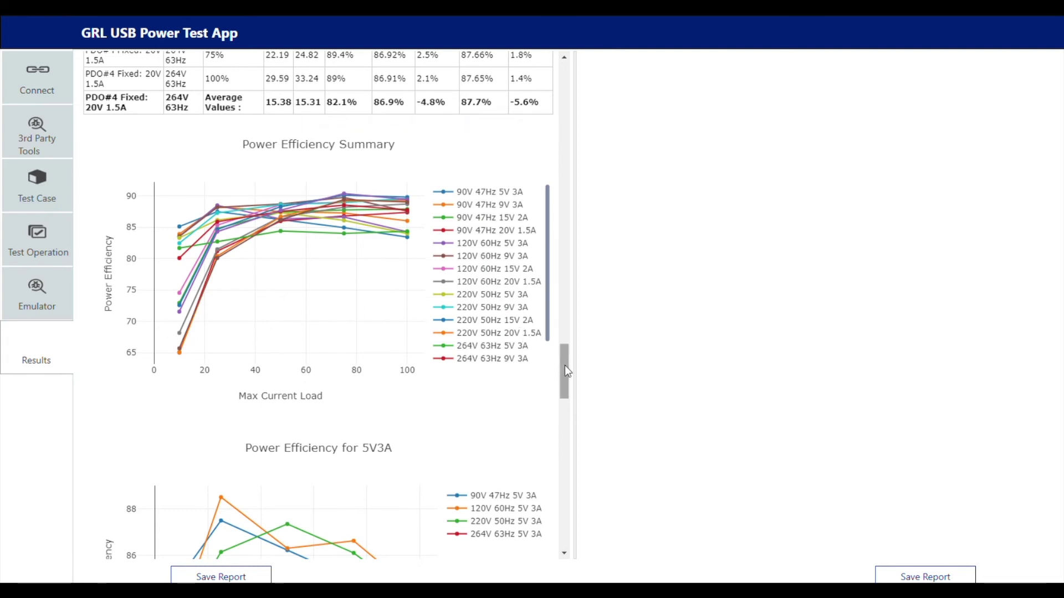
{"action": "left_click_drag", "start_coordinate": [567, 370], "coordinate": [569, 400]}
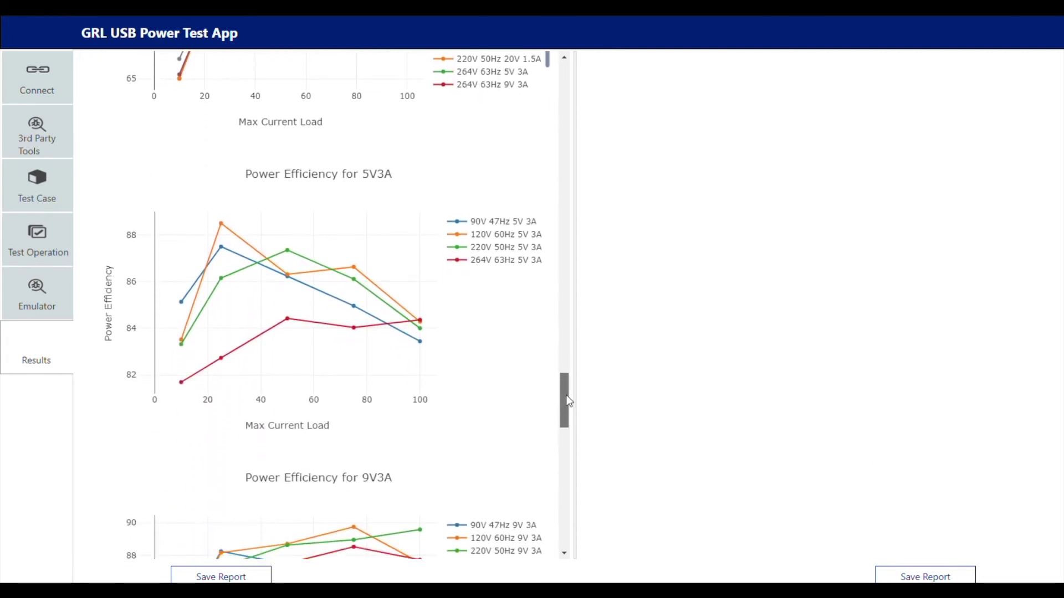
{"action": "mouse_move", "coordinate": [245, 366]}
{"action": "left_click_drag", "start_coordinate": [561, 384], "coordinate": [560, 518]}
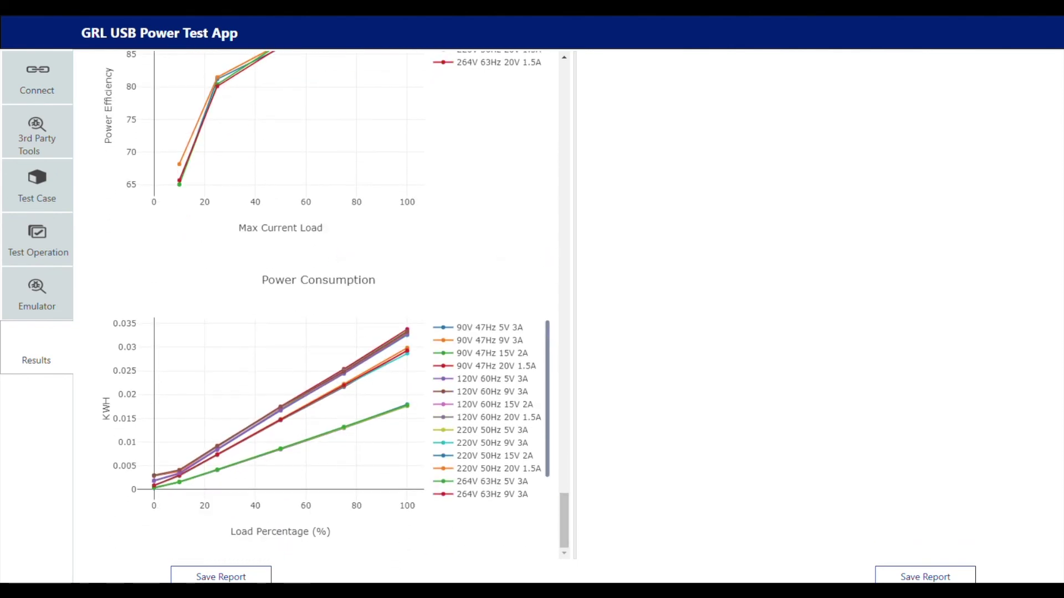
{"action": "left_click", "coordinate": [215, 577]}
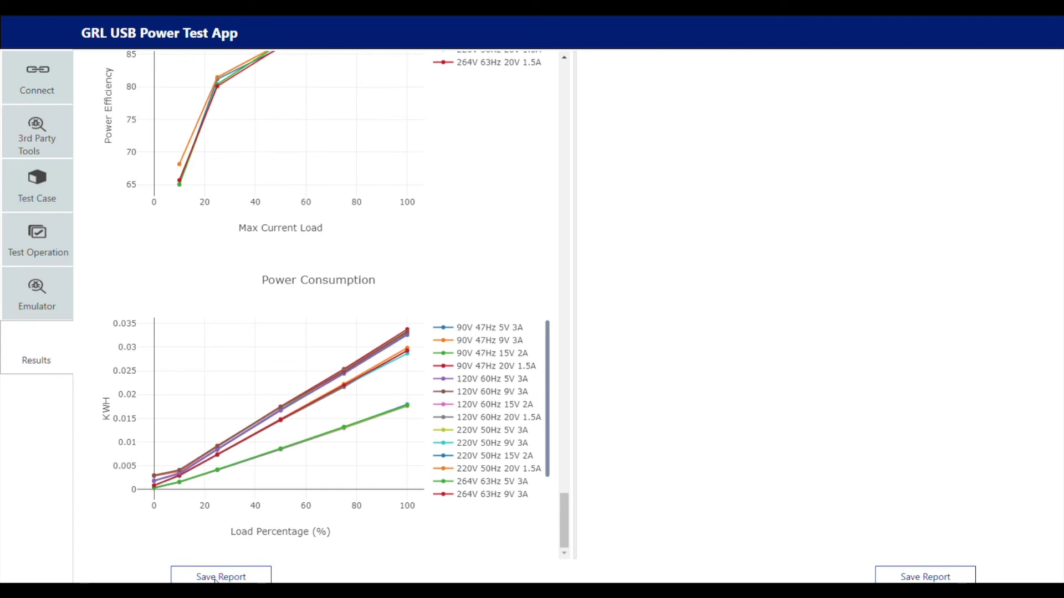